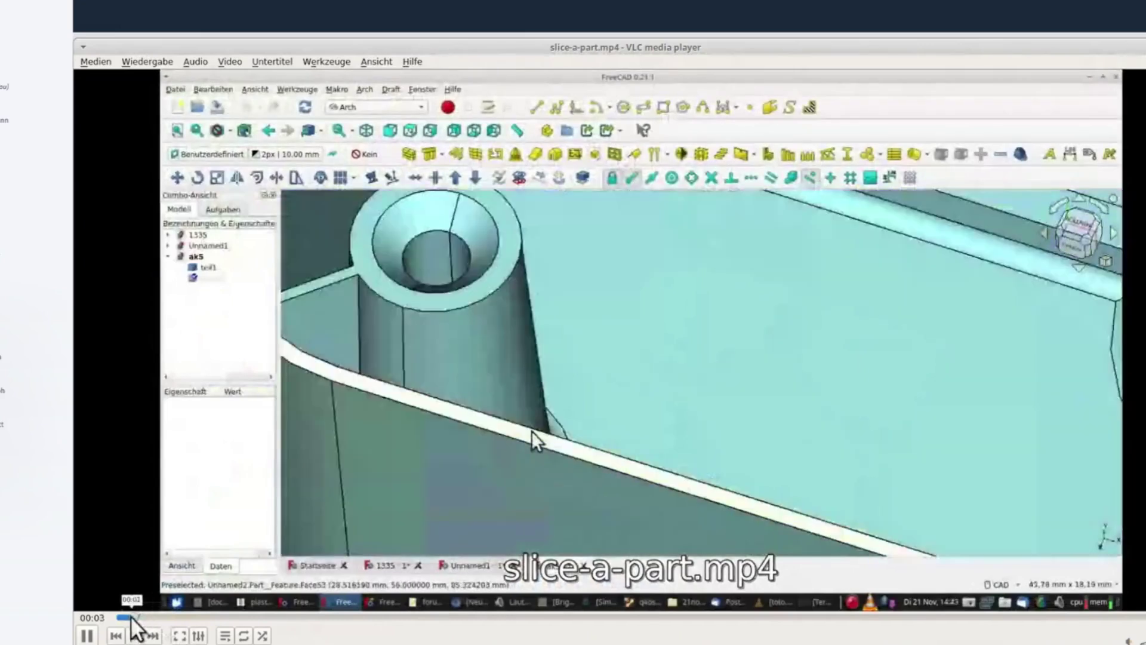
Pause the FreeCAD video at 00:02 on the enclosure in Part Design
{"action": "left_click", "coordinate": [130, 614]}
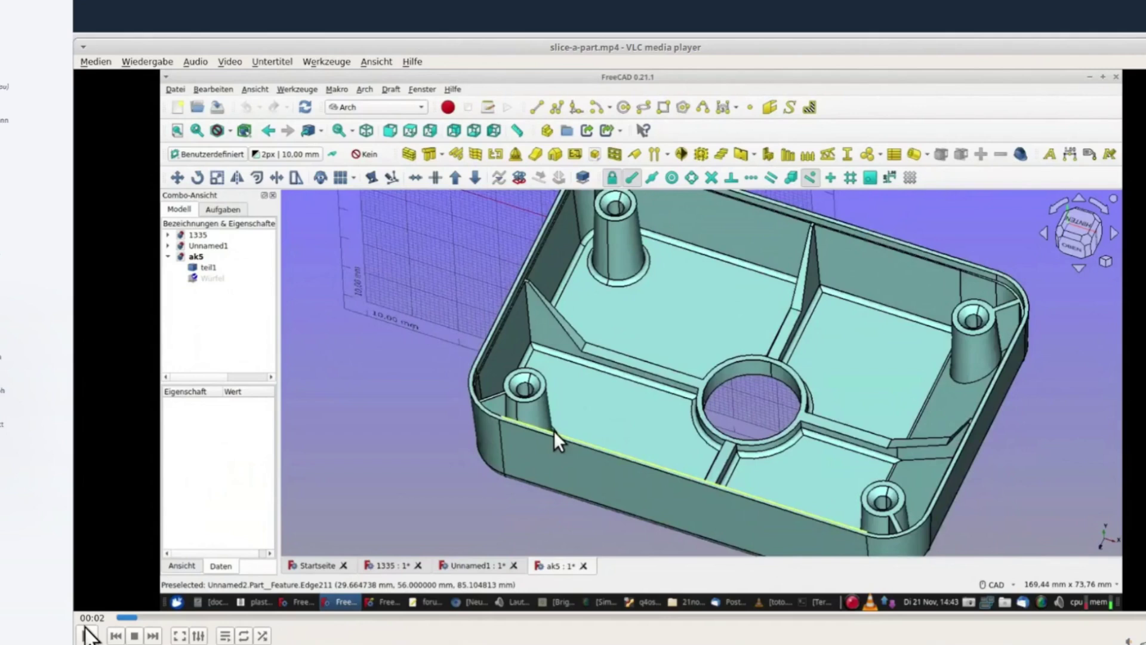
{"action": "left_click", "coordinate": [85, 633]}
Resume playback through to 00:30, where the fillet and chamfer tools appear
{"action": "left_click", "coordinate": [89, 635]}
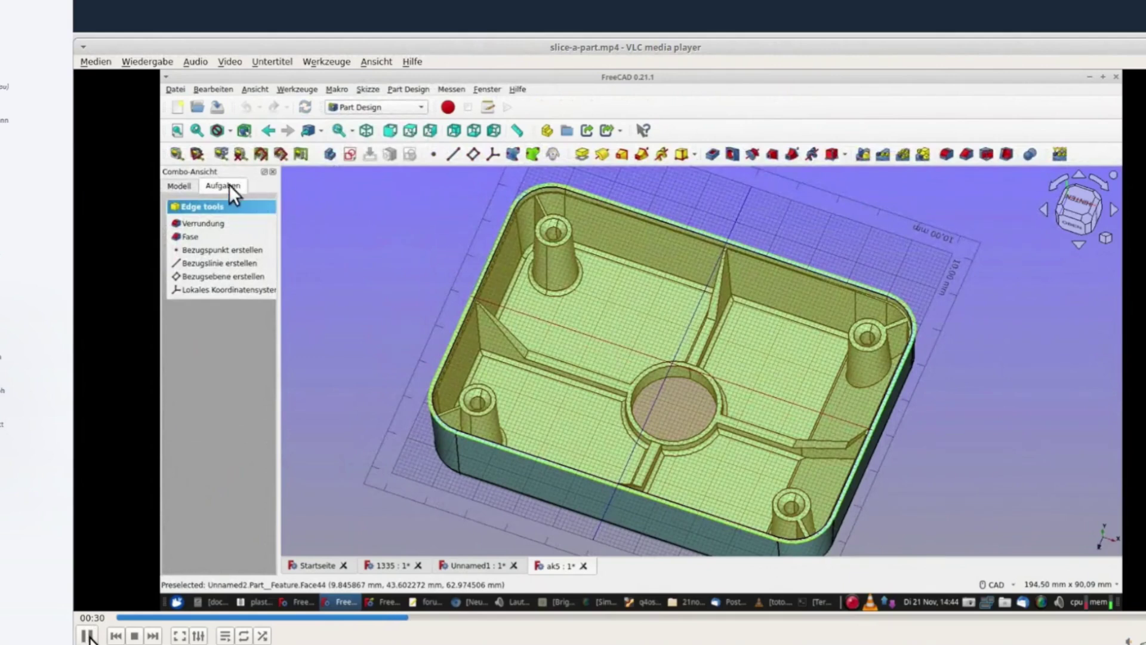
Pause at 00:32 and on the new box, then let playback run to 00:49
{"action": "left_click", "coordinate": [87, 636]}
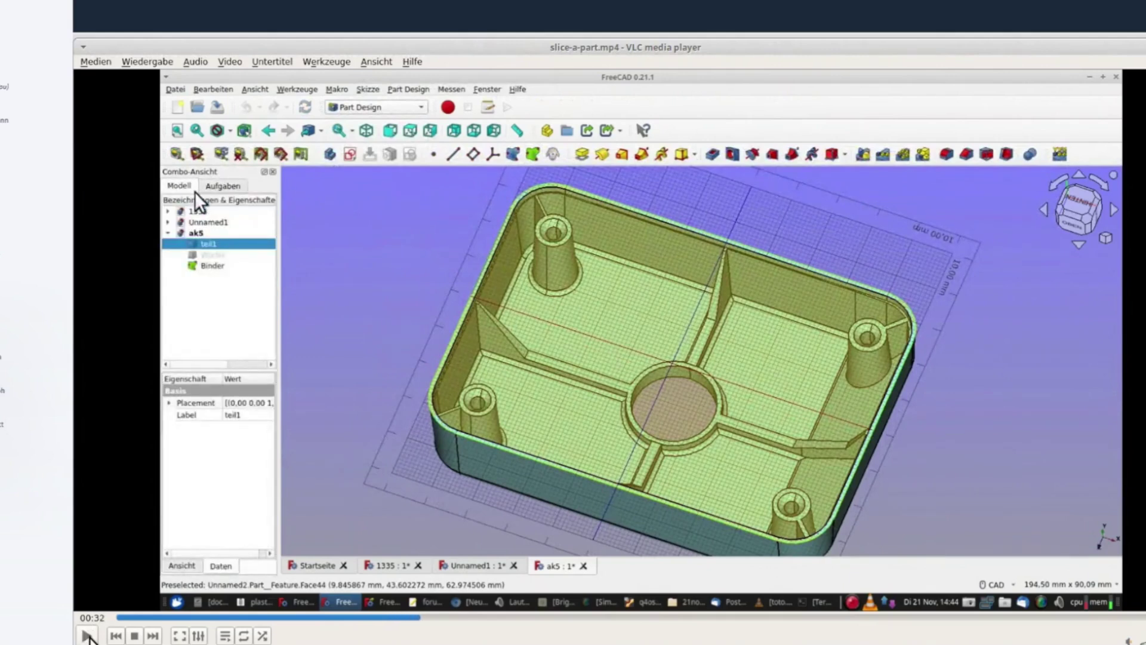
{"action": "left_click", "coordinate": [87, 635]}
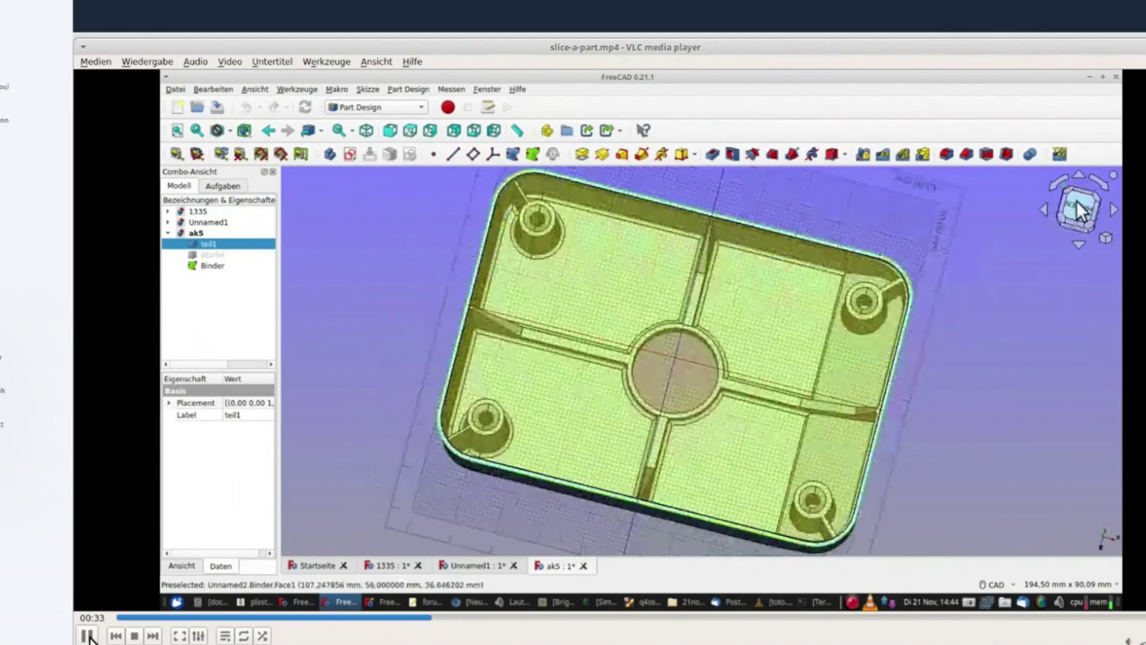
{"action": "left_click", "coordinate": [87, 635]}
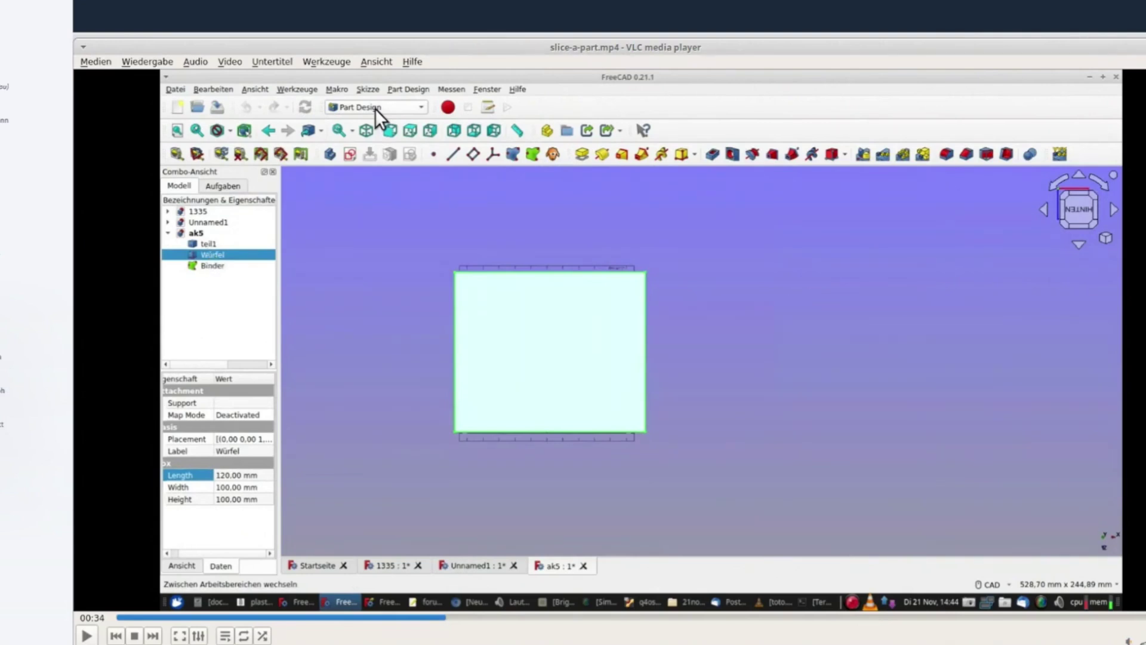
{"action": "left_click", "coordinate": [87, 636]}
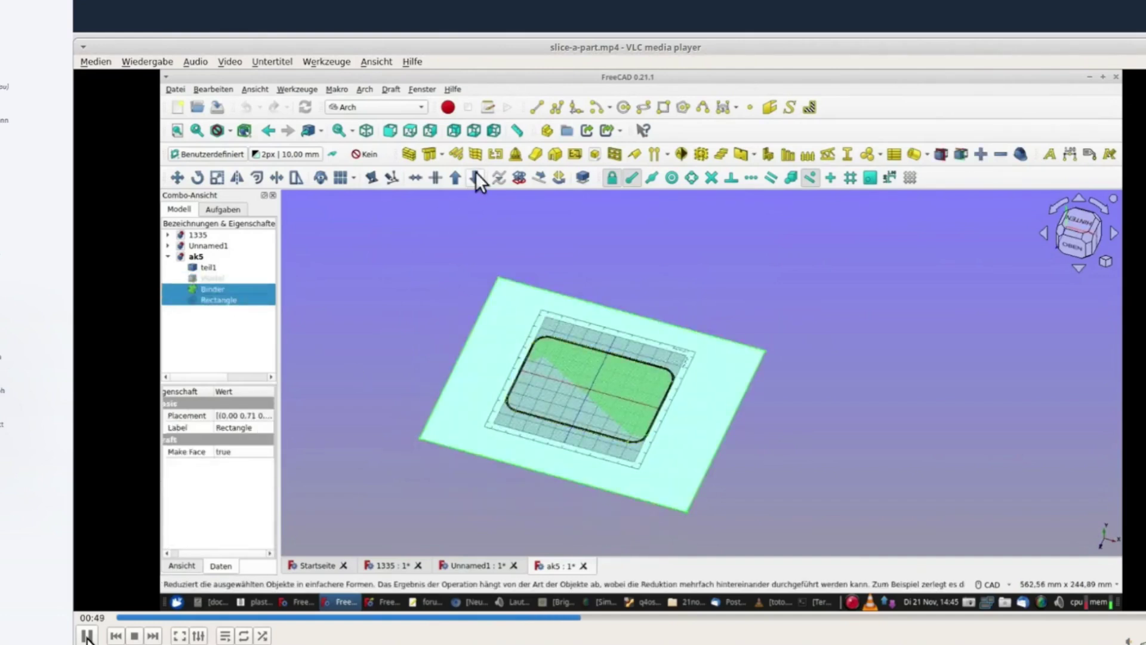
Pause on the Cut result, then resume and briefly pause at 00:59 on Binder001
{"action": "left_click", "coordinate": [86, 636]}
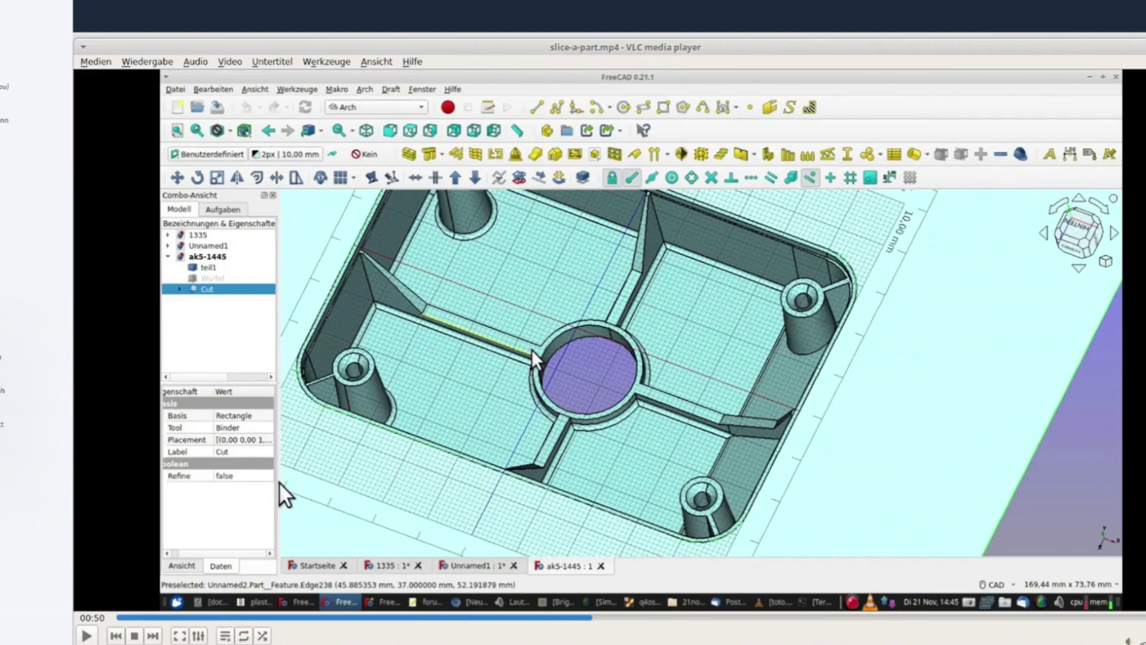
{"action": "left_click", "coordinate": [85, 634]}
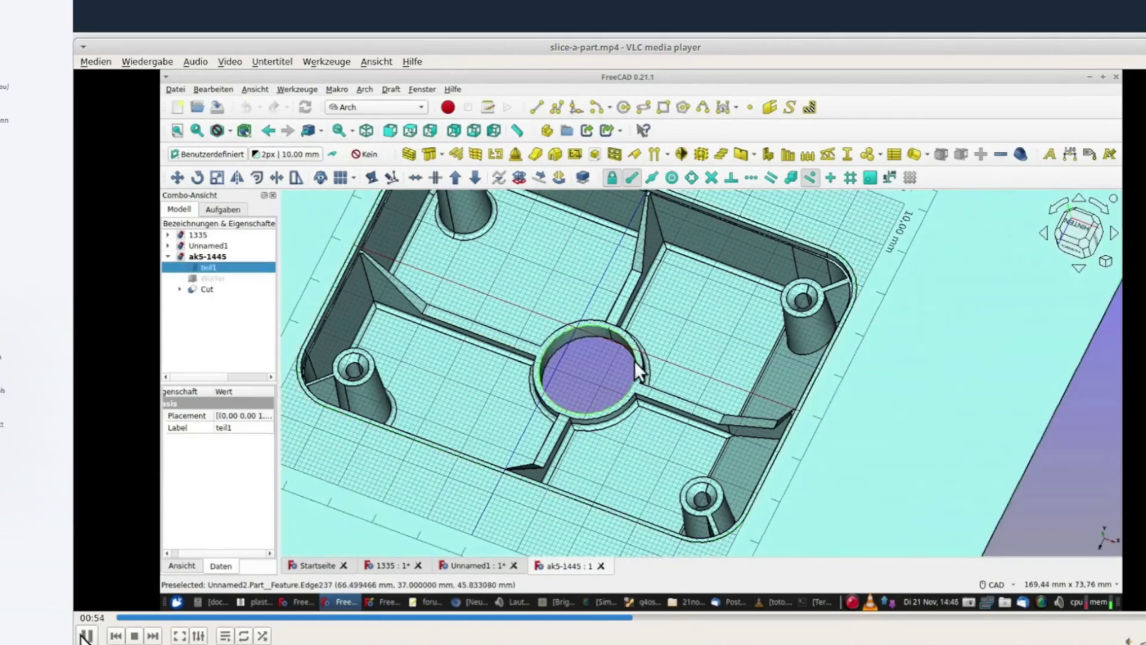
{"action": "left_click", "coordinate": [86, 636]}
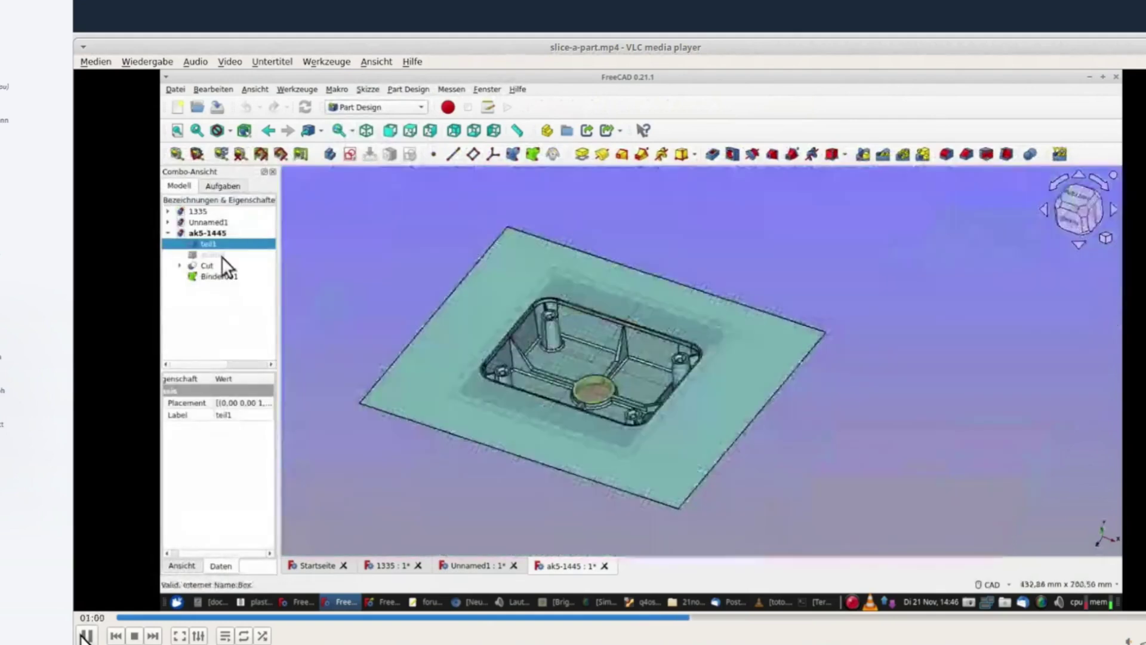
Pause at 01:00 on the zoomed-out view, then on the green box
{"action": "left_click", "coordinate": [85, 636]}
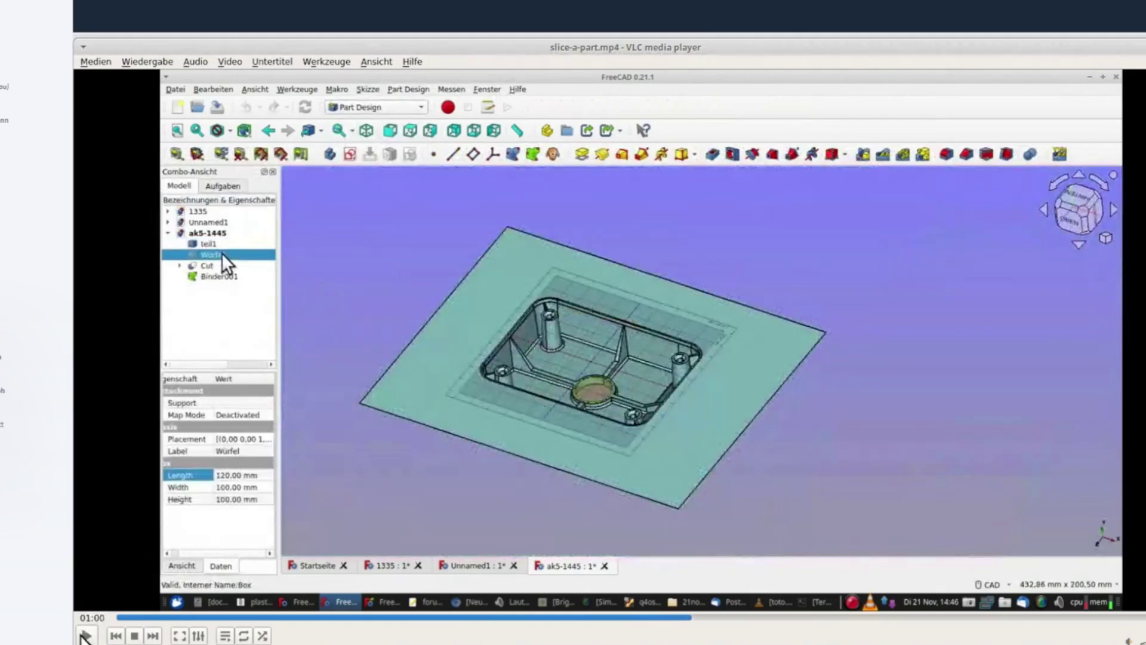
{"action": "left_click", "coordinate": [85, 635]}
{"action": "left_click", "coordinate": [85, 635]}
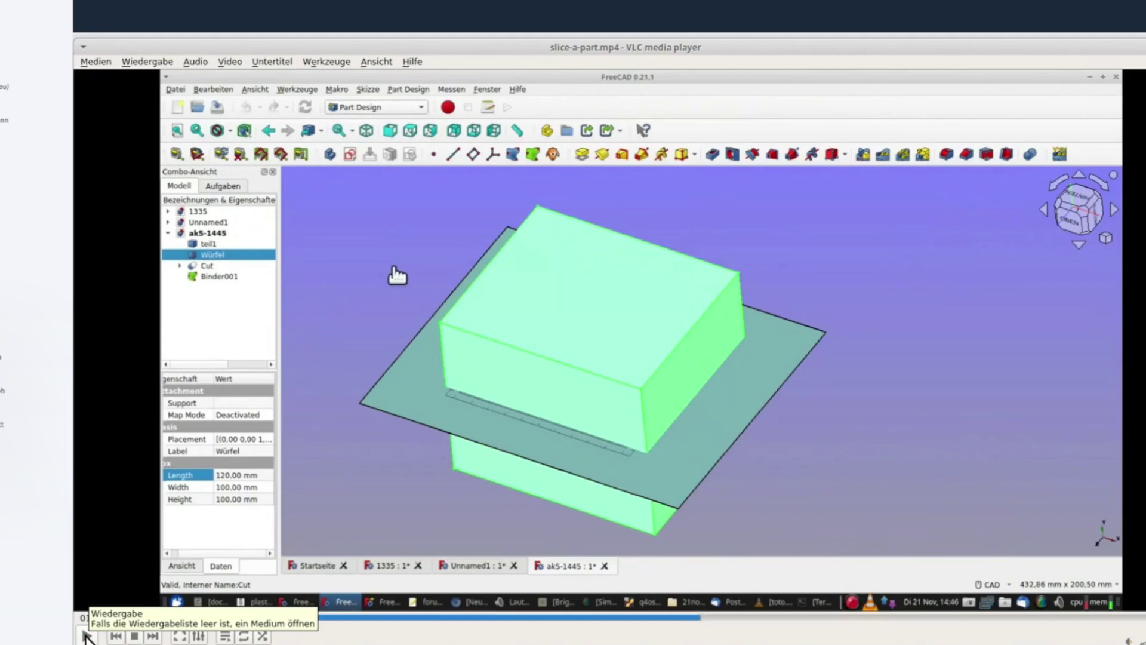
Pause as Würfel, teil1 and Binder001 get selected, stopping at 01:22
{"action": "left_click", "coordinate": [87, 636]}
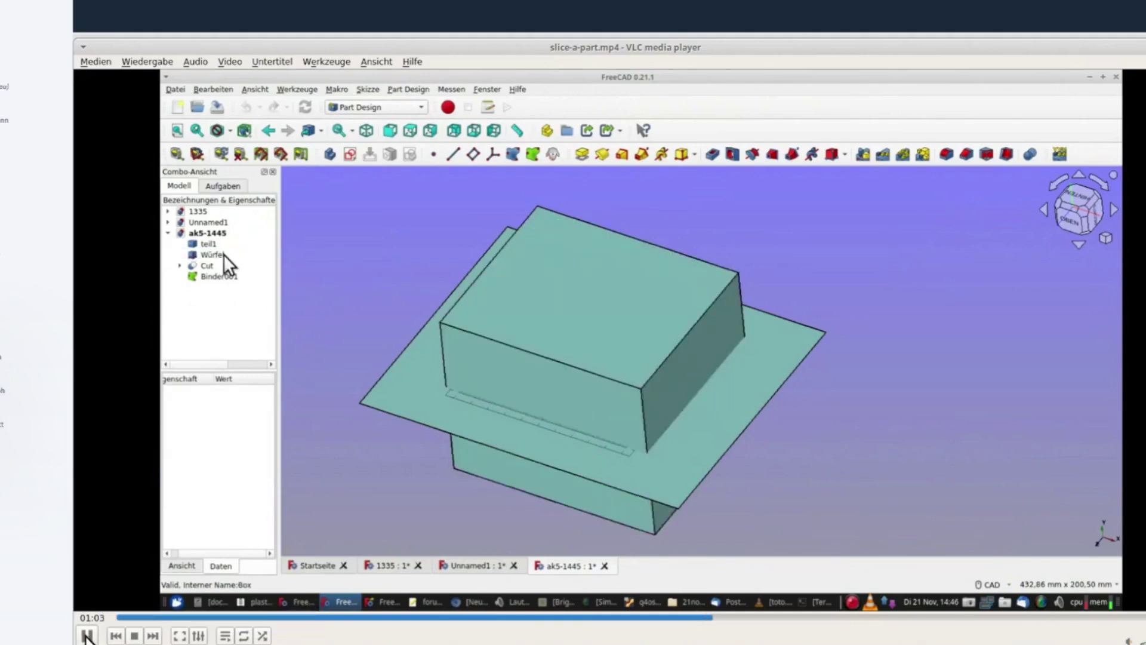
{"action": "left_click", "coordinate": [87, 636]}
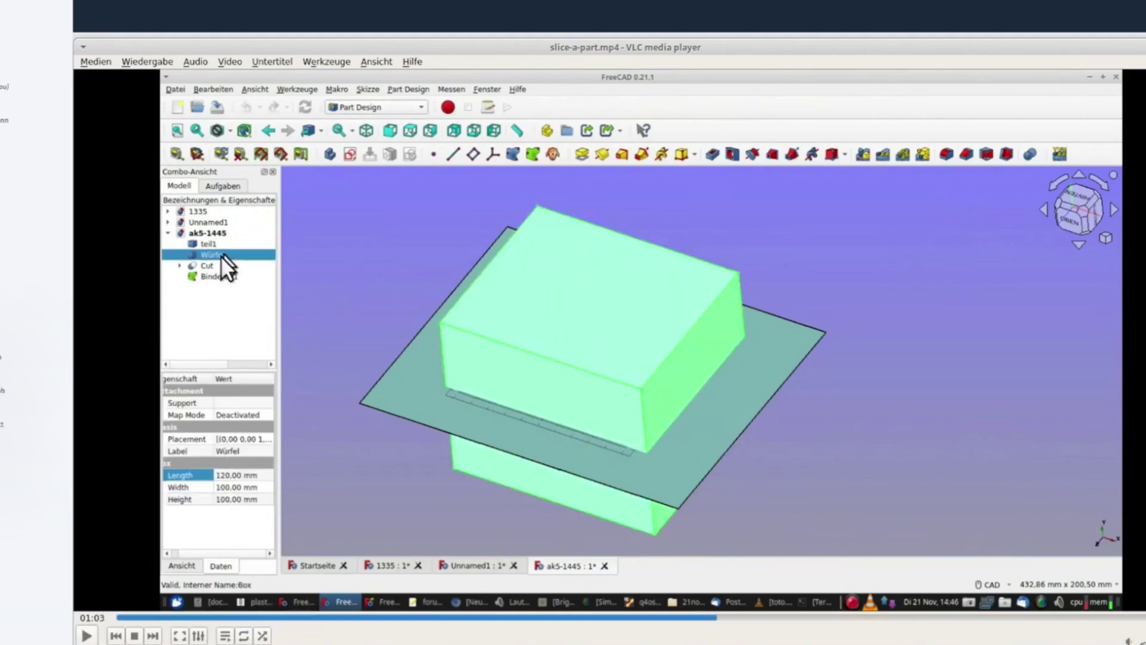
{"action": "left_click", "coordinate": [87, 636]}
{"action": "left_click", "coordinate": [87, 635]}
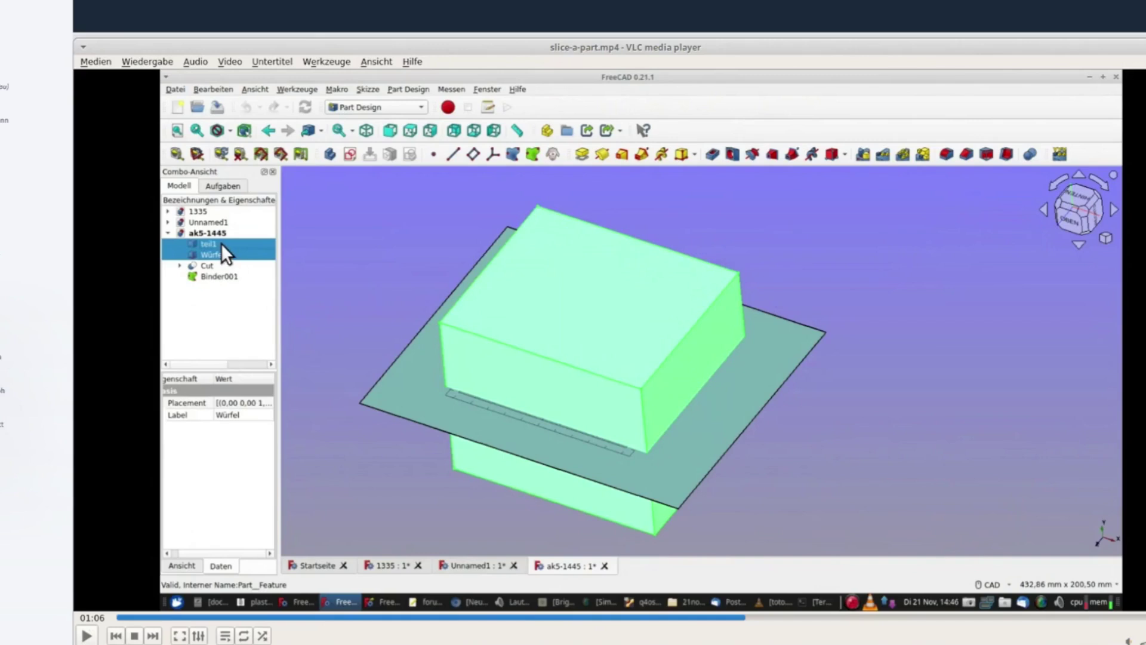
{"action": "left_click", "coordinate": [87, 636]}
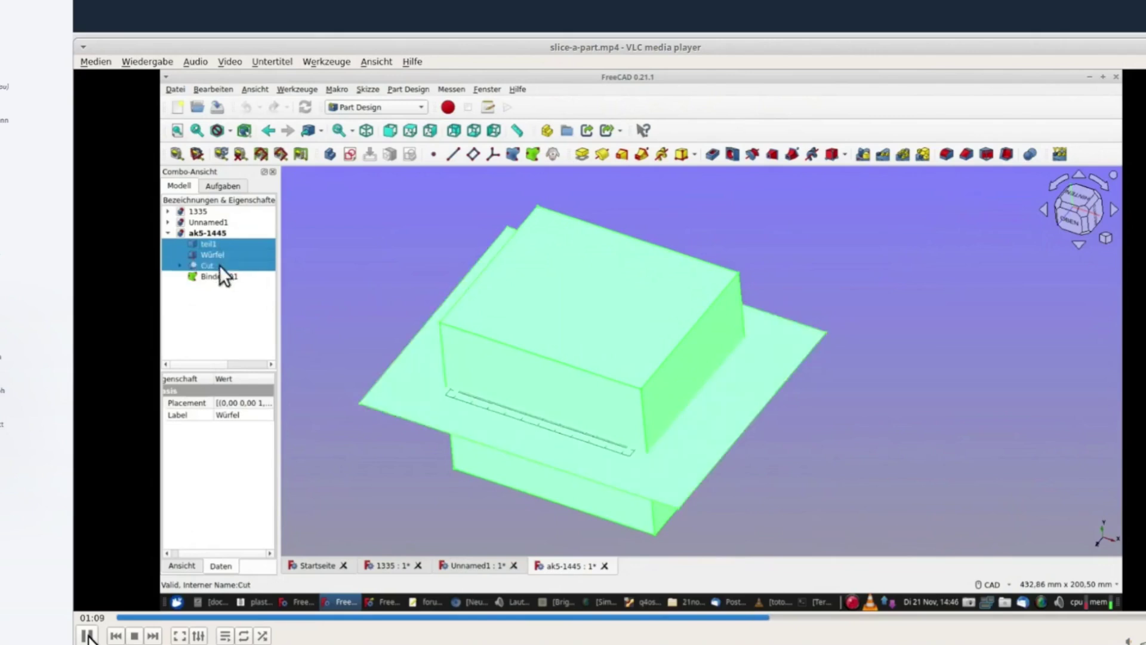
{"action": "left_click", "coordinate": [87, 636]}
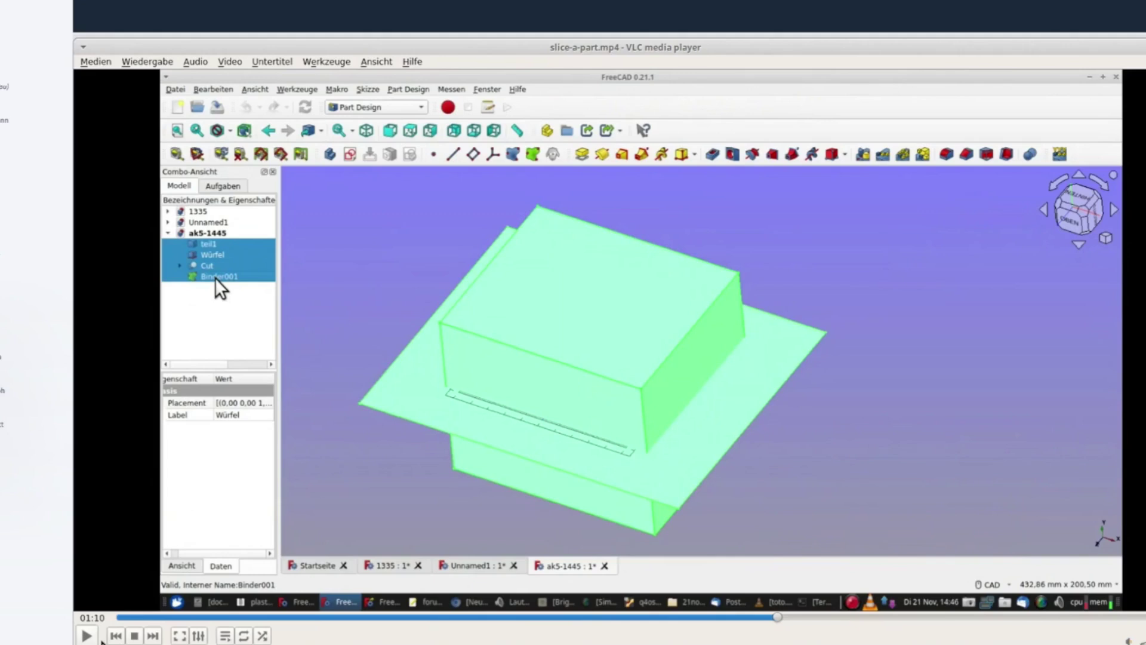
{"action": "left_click", "coordinate": [87, 636]}
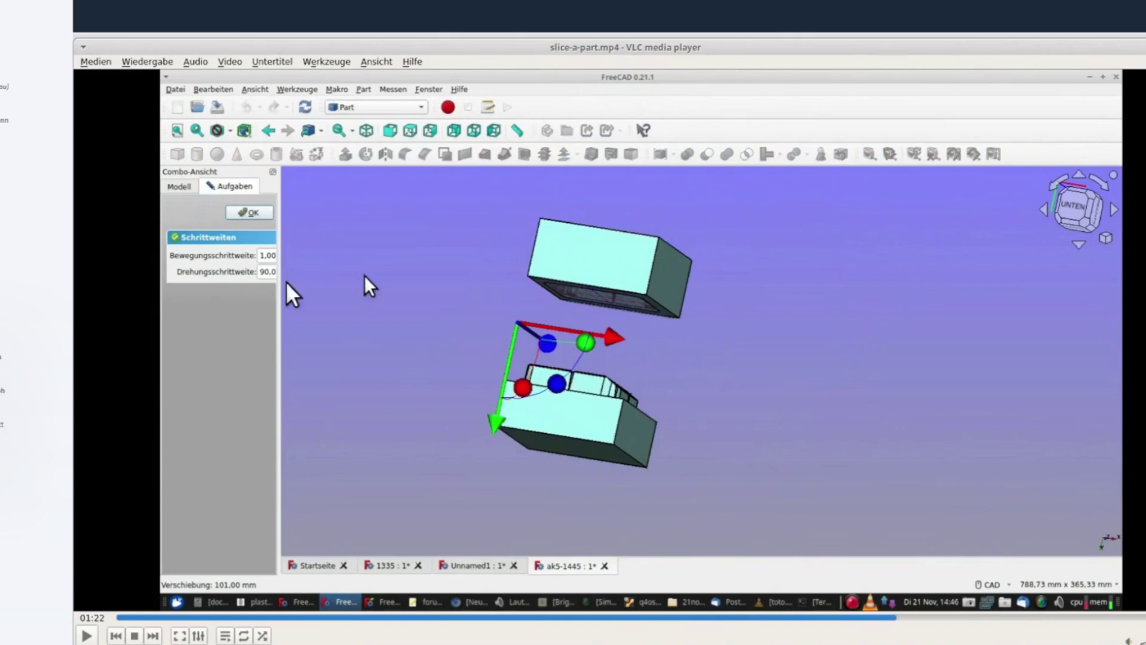
Pause at 01:31 as a slice moves, then play on to 01:34
{"action": "left_click", "coordinate": [97, 631]}
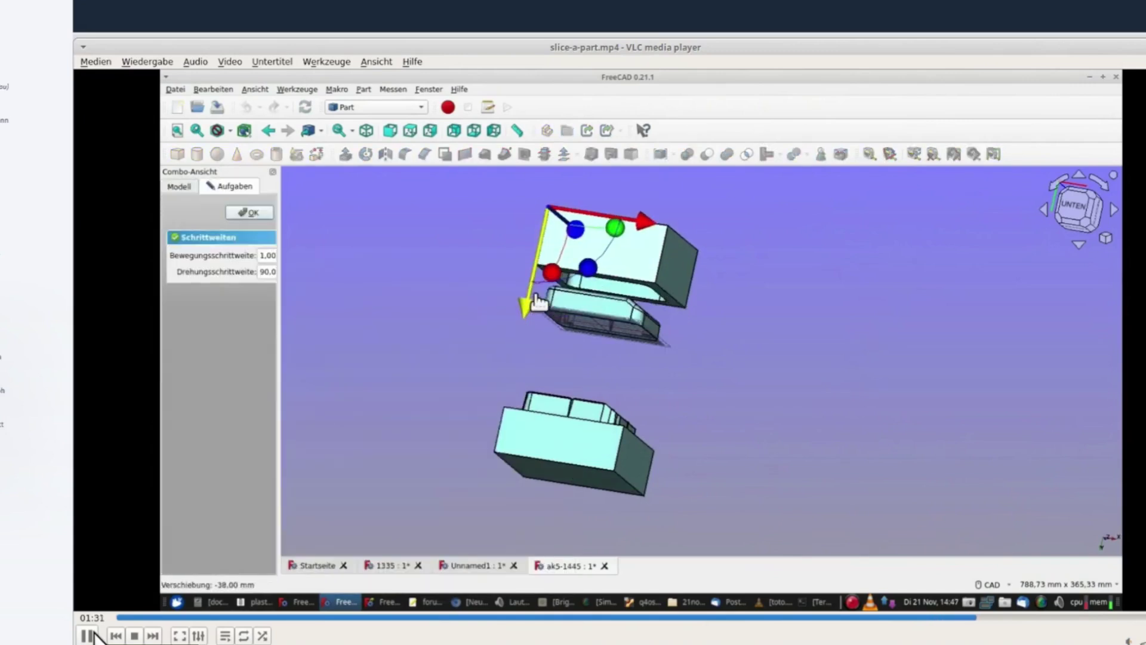
{"action": "left_click", "coordinate": [88, 635]}
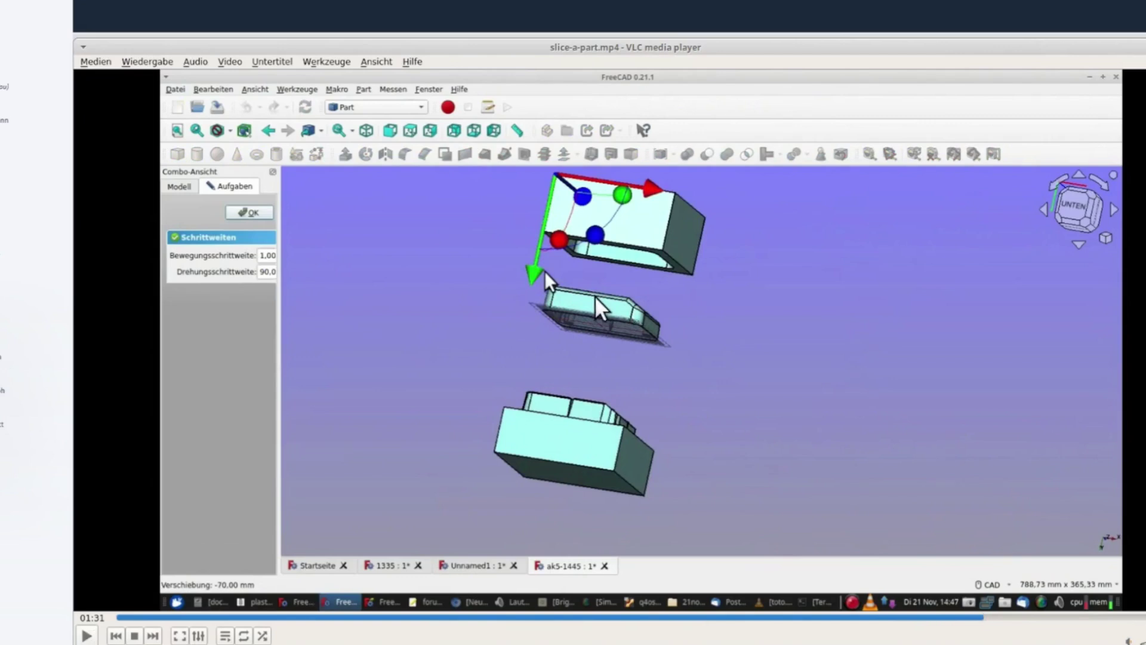
{"action": "left_click", "coordinate": [88, 635]}
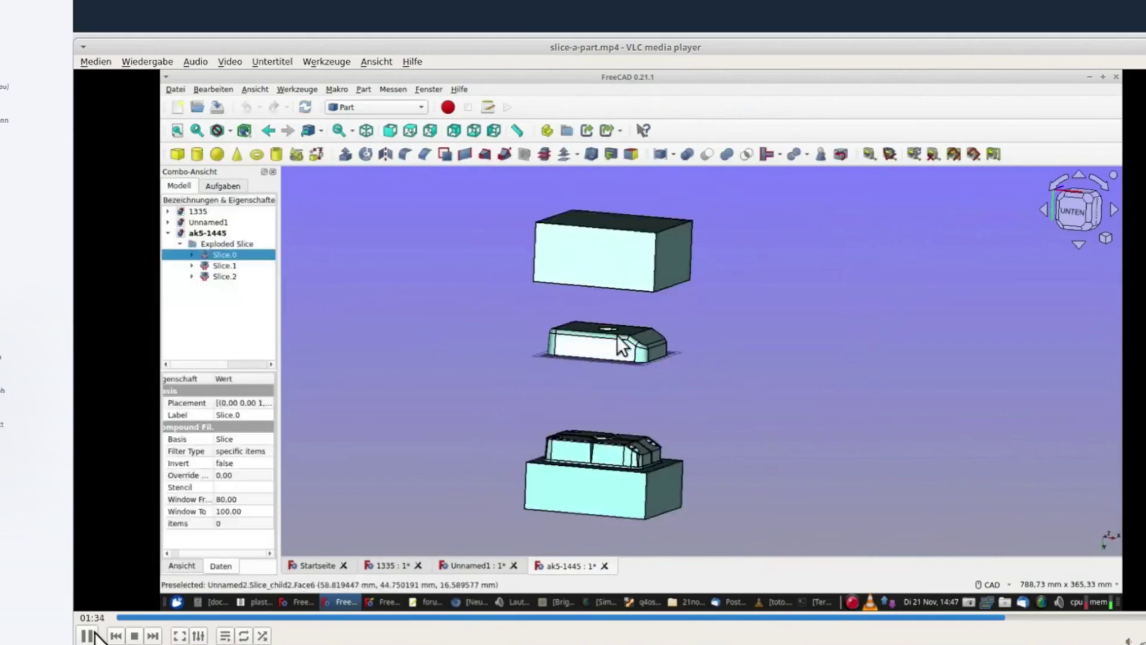
Pause at 01:35 on the orbited view, then at 01:44 on the exploded slices
{"action": "left_click", "coordinate": [88, 635]}
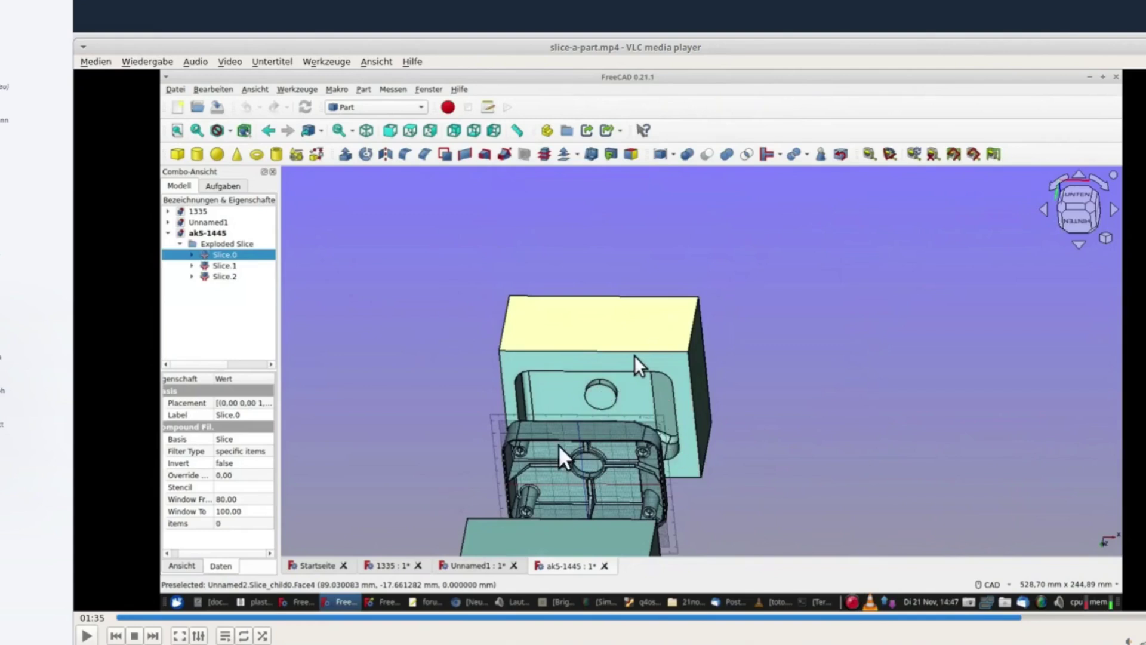
{"action": "left_click", "coordinate": [87, 635]}
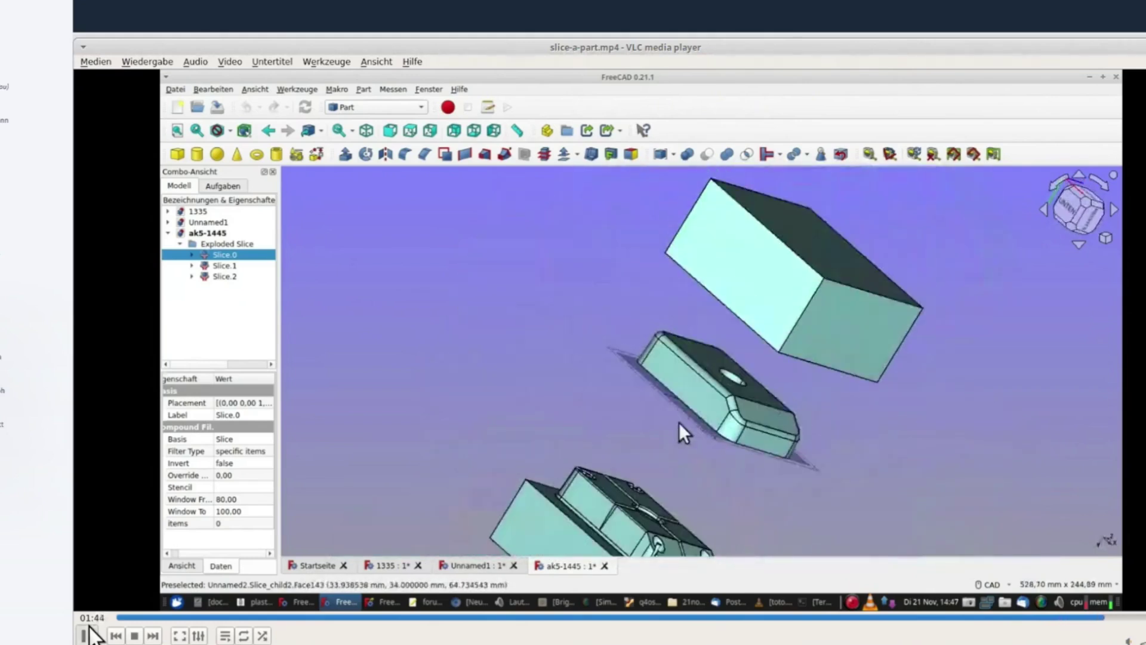
{"action": "left_click", "coordinate": [87, 635]}
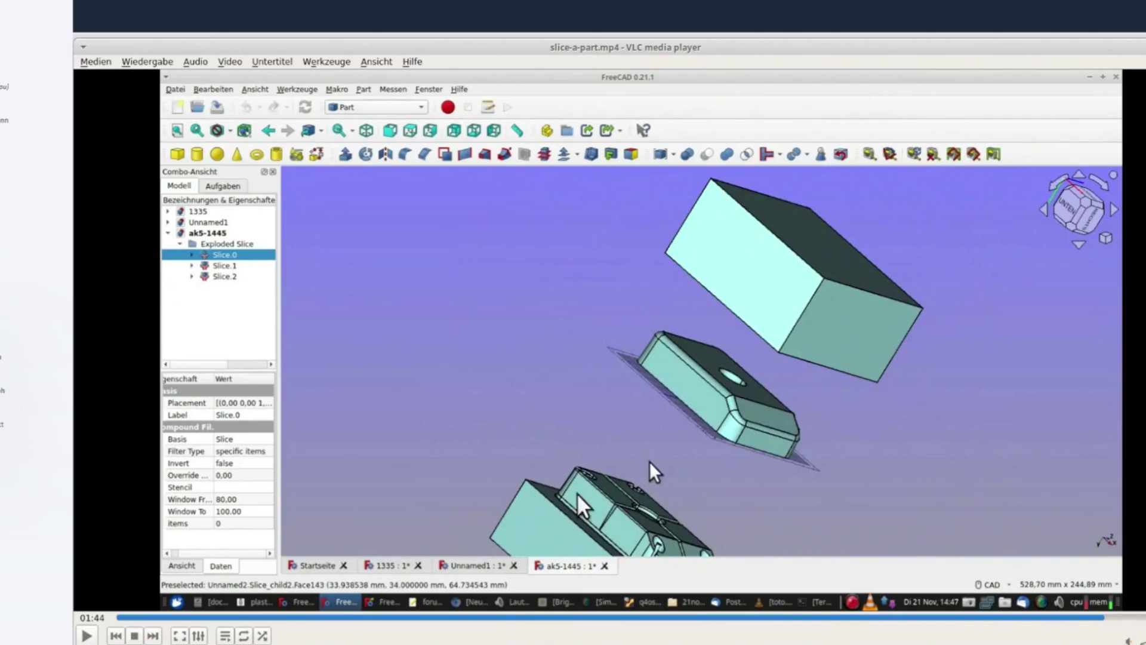
Seek back to 01:42 on the exploded slices close-up
{"action": "left_click", "coordinate": [1090, 616]}
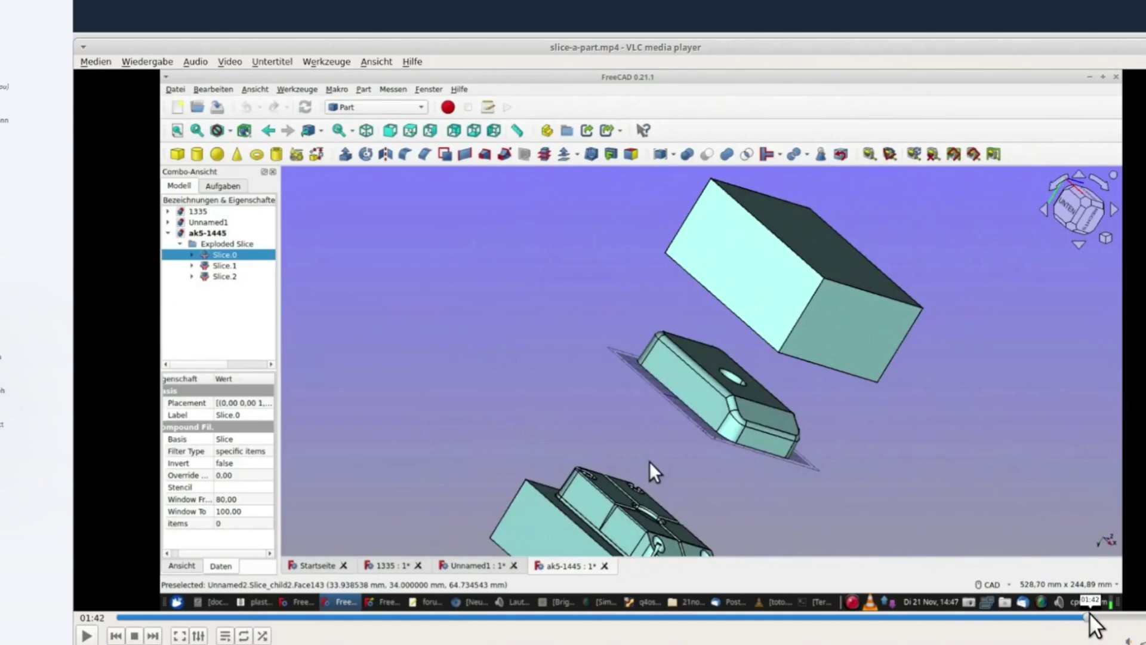